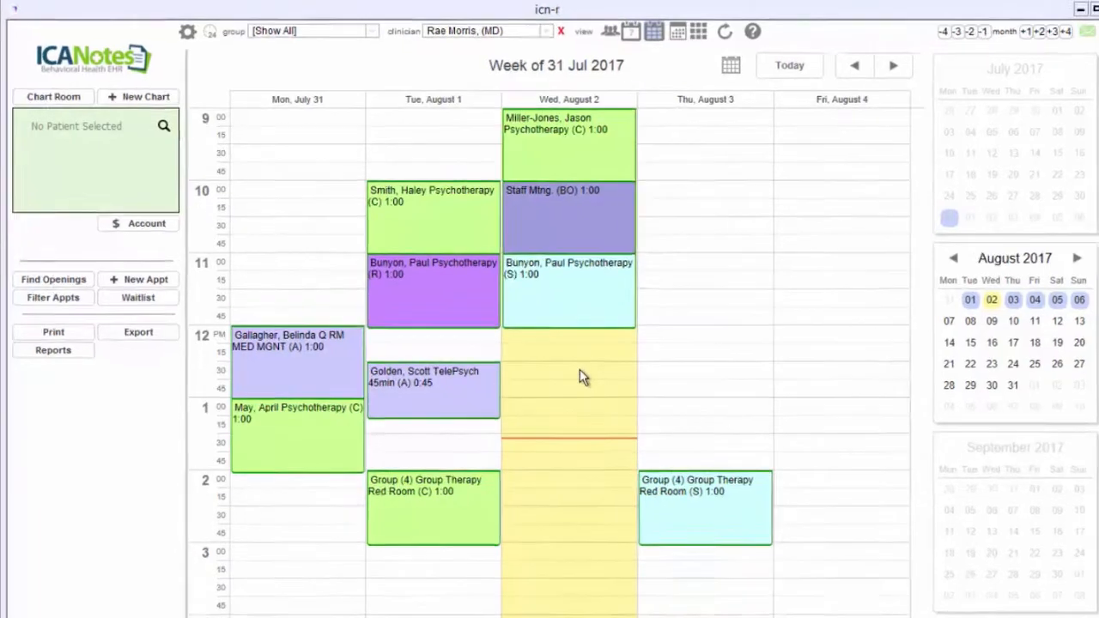
Start a new appointment on Wednesday, August 2 at 12:30 pm and select the patient by name
{"action": "double_click", "coordinate": [568, 365]}
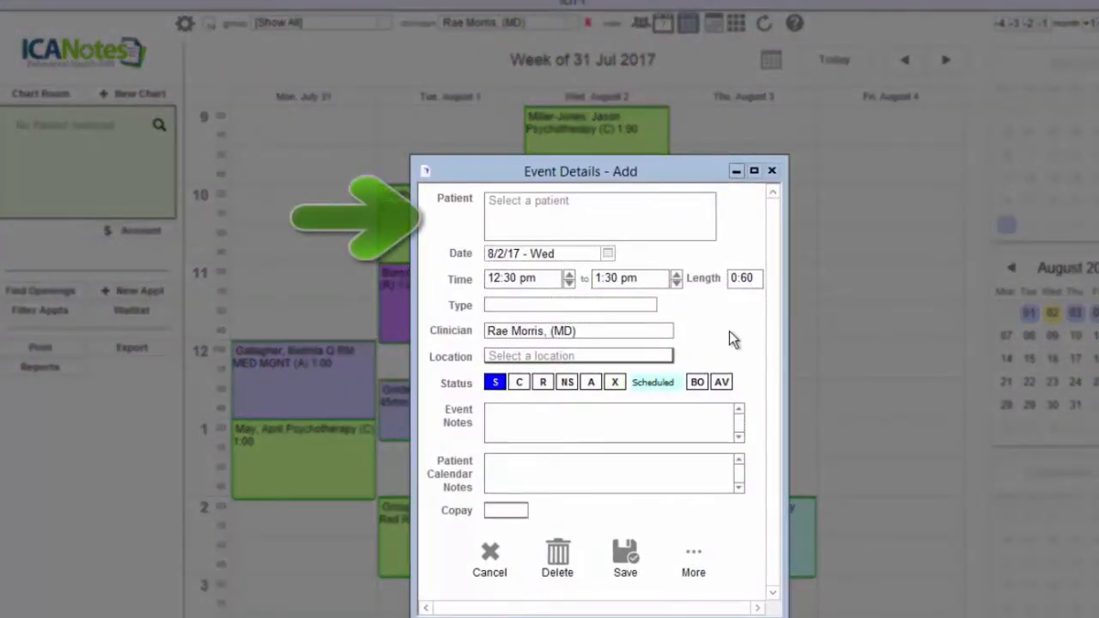
{"action": "left_click", "coordinate": [574, 210]}
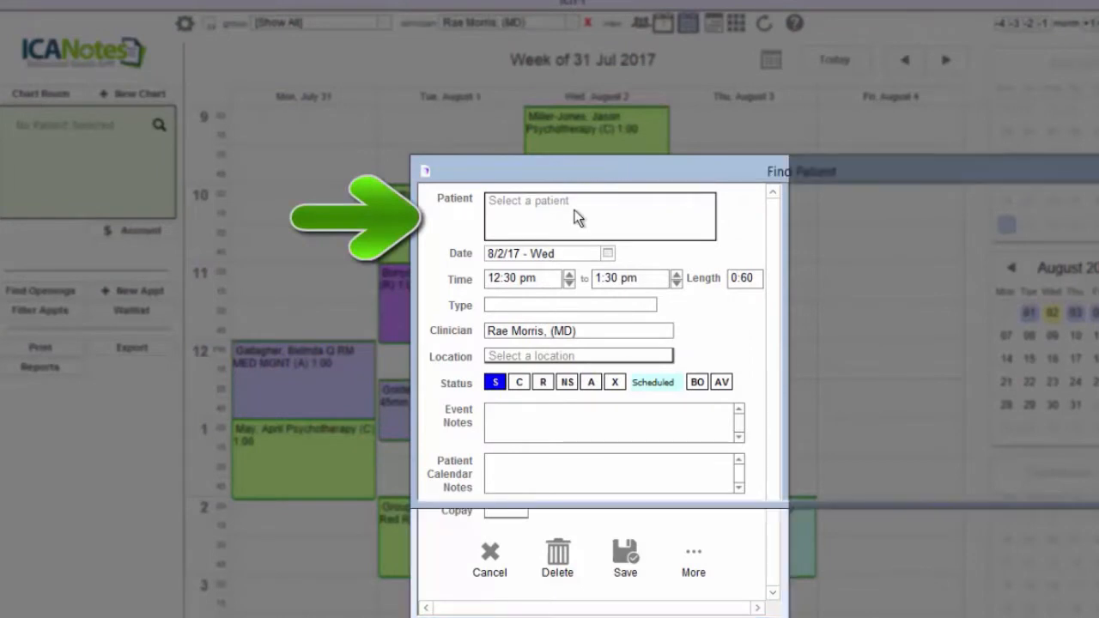
{"action": "type", "text": "april m"}
{"action": "key", "text": "Return"}
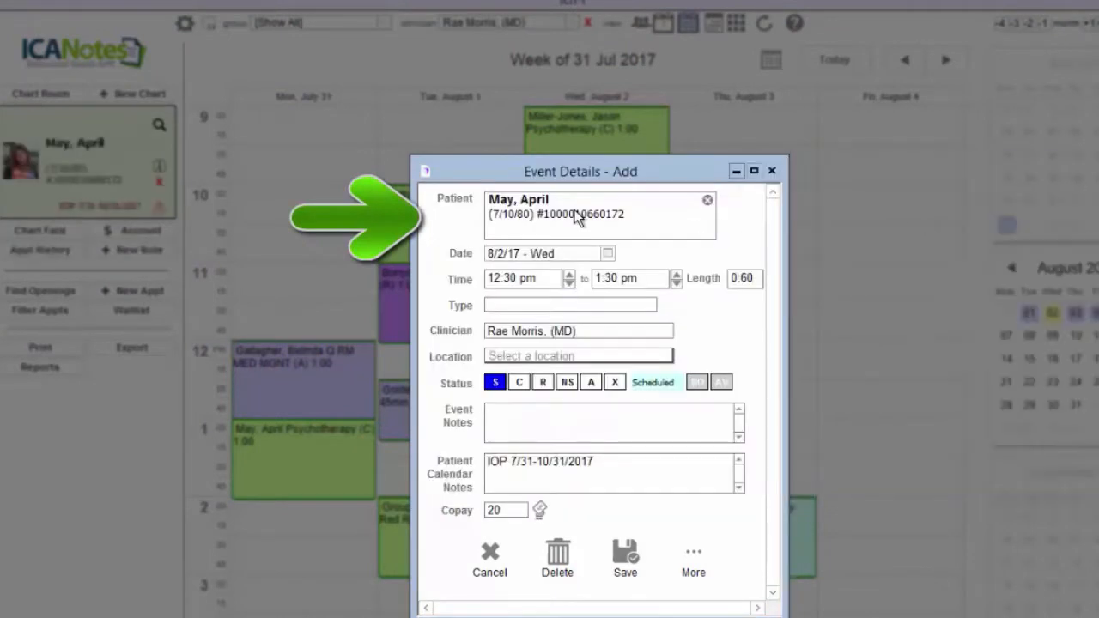
Set the appointment type to Psychotherapy and its location to PSYCHIATRIC CLINIC
{"action": "left_click", "coordinate": [546, 304]}
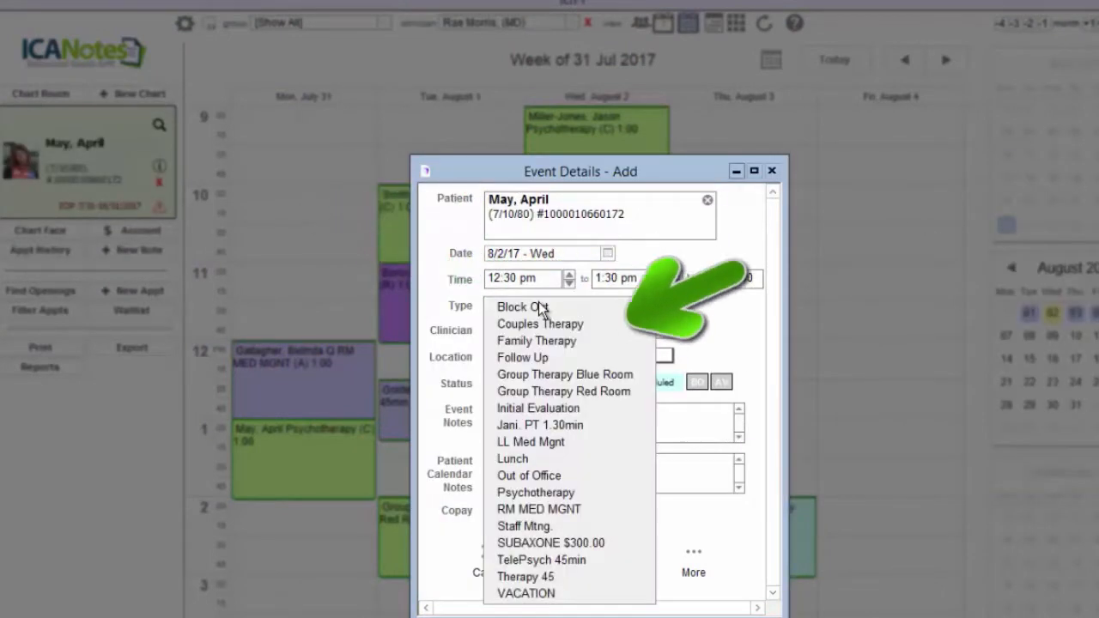
{"action": "left_click", "coordinate": [546, 488]}
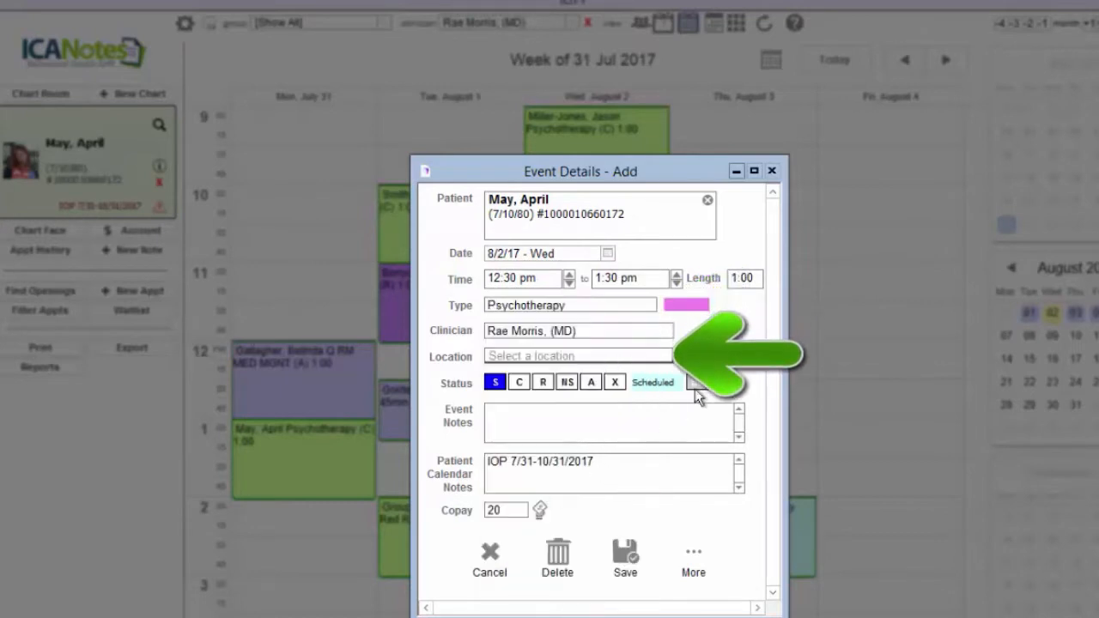
{"action": "left_click", "coordinate": [569, 355]}
{"action": "left_click", "coordinate": [528, 420]}
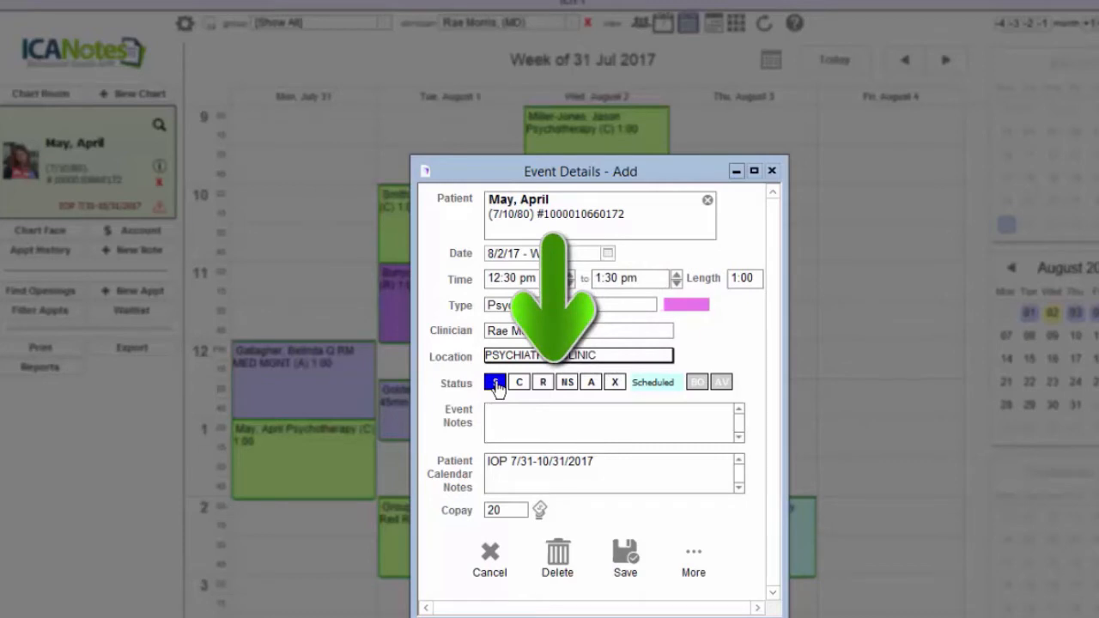
Try the appointment statuses Confirmed, Rescheduled, No Show, Attended and Cancelled in turn, recording the cancellation as made by the patient
{"action": "left_click", "coordinate": [519, 384]}
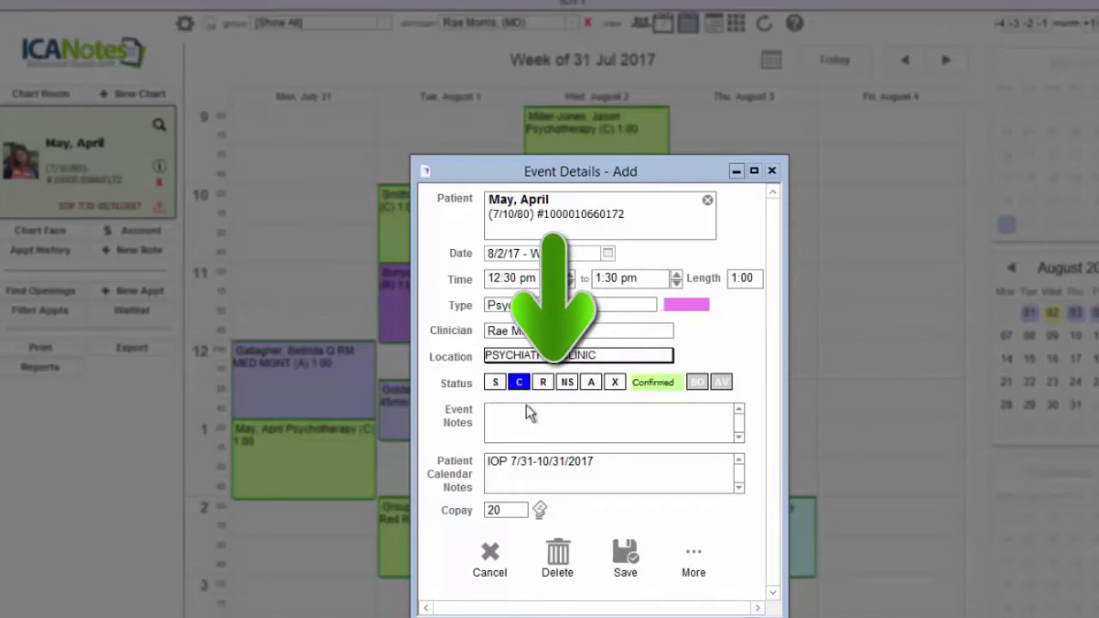
{"action": "left_click", "coordinate": [544, 384]}
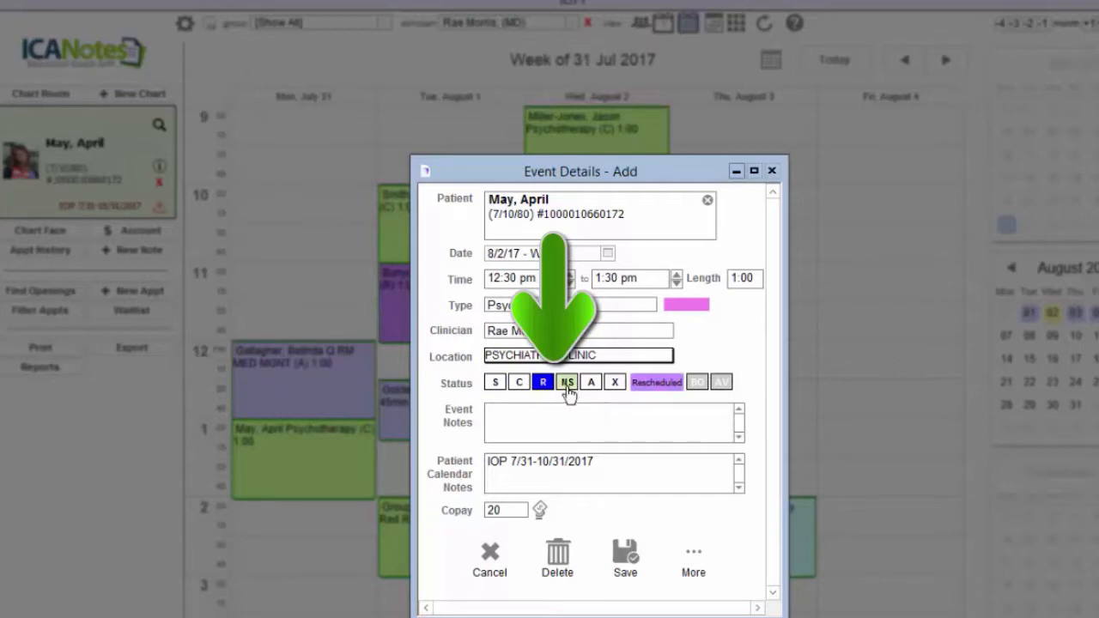
{"action": "left_click", "coordinate": [567, 386]}
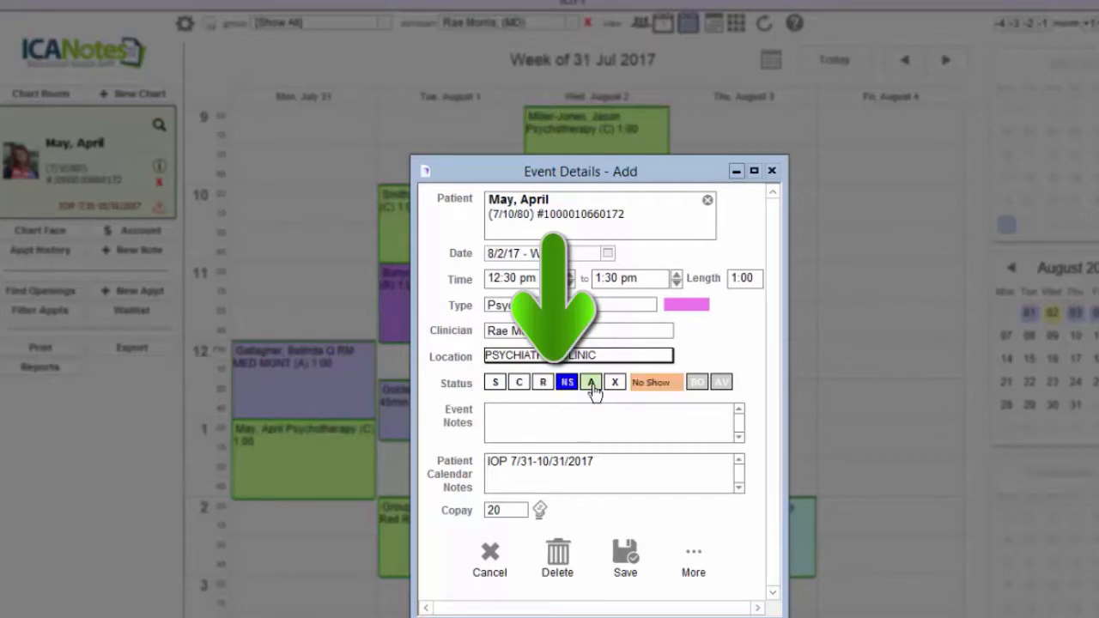
{"action": "left_click", "coordinate": [592, 387]}
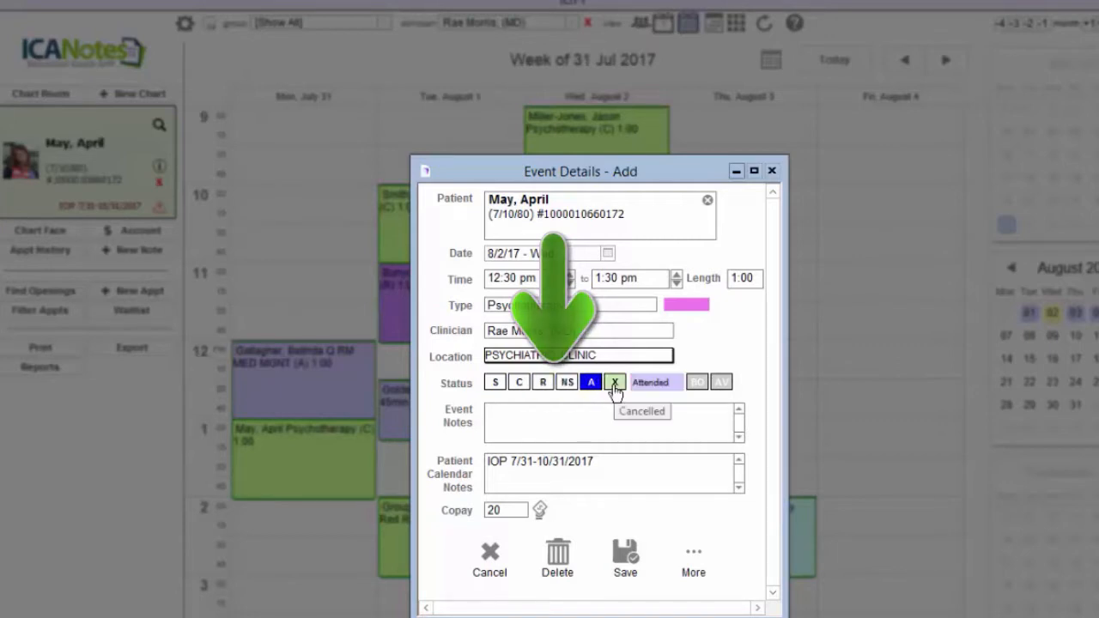
{"action": "left_click", "coordinate": [615, 384]}
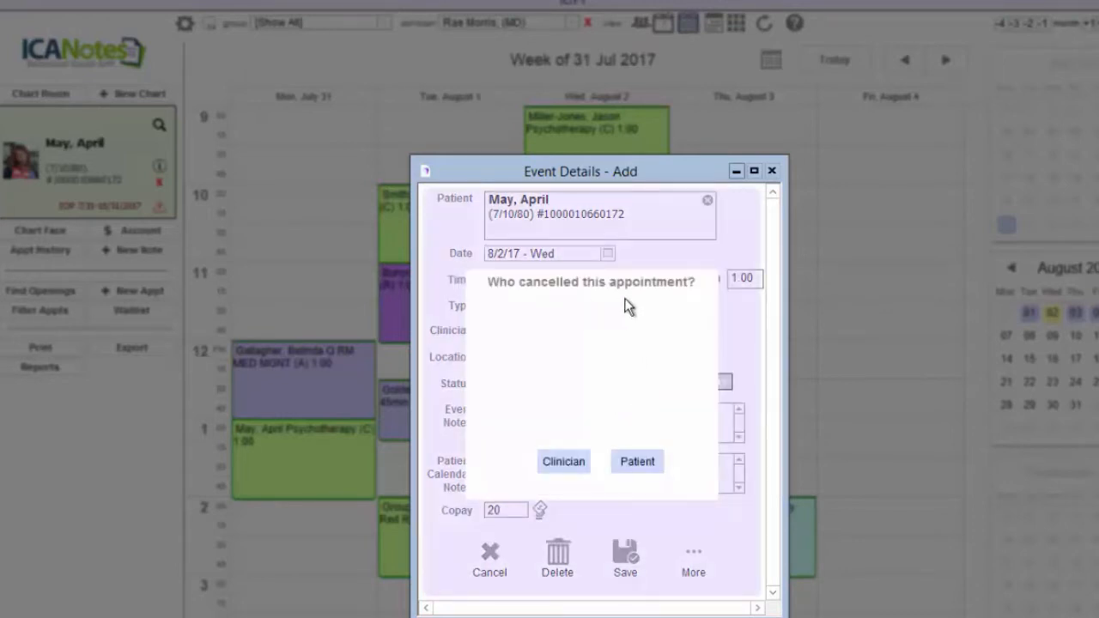
{"action": "left_click", "coordinate": [637, 462]}
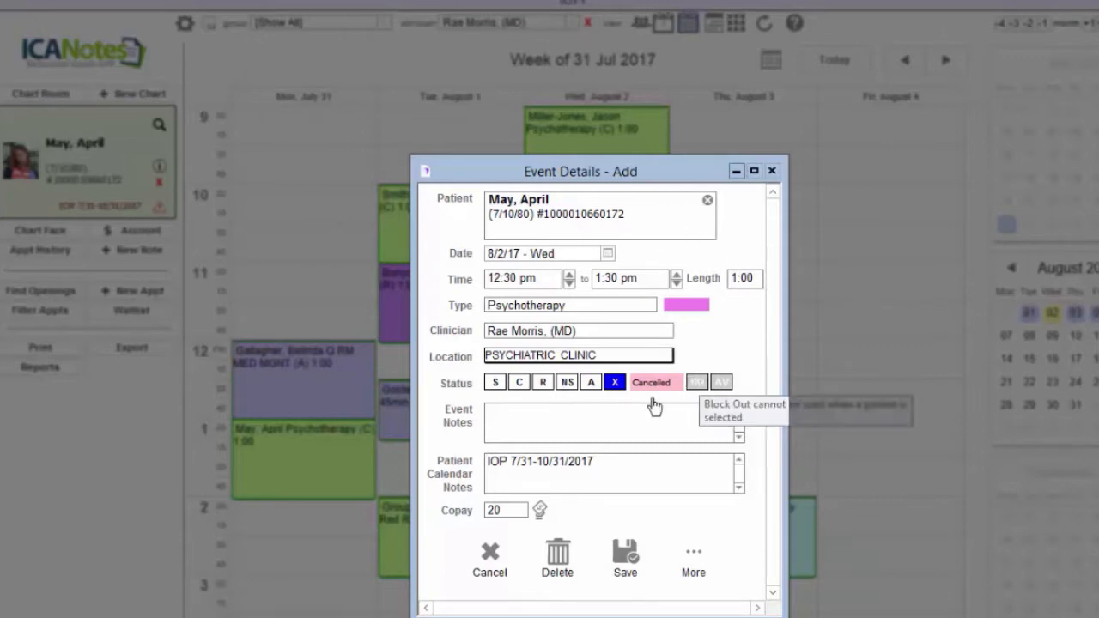
Set the appointment status to Confirmed and enter the event note "Update insurance info."
{"action": "left_click", "coordinate": [520, 385]}
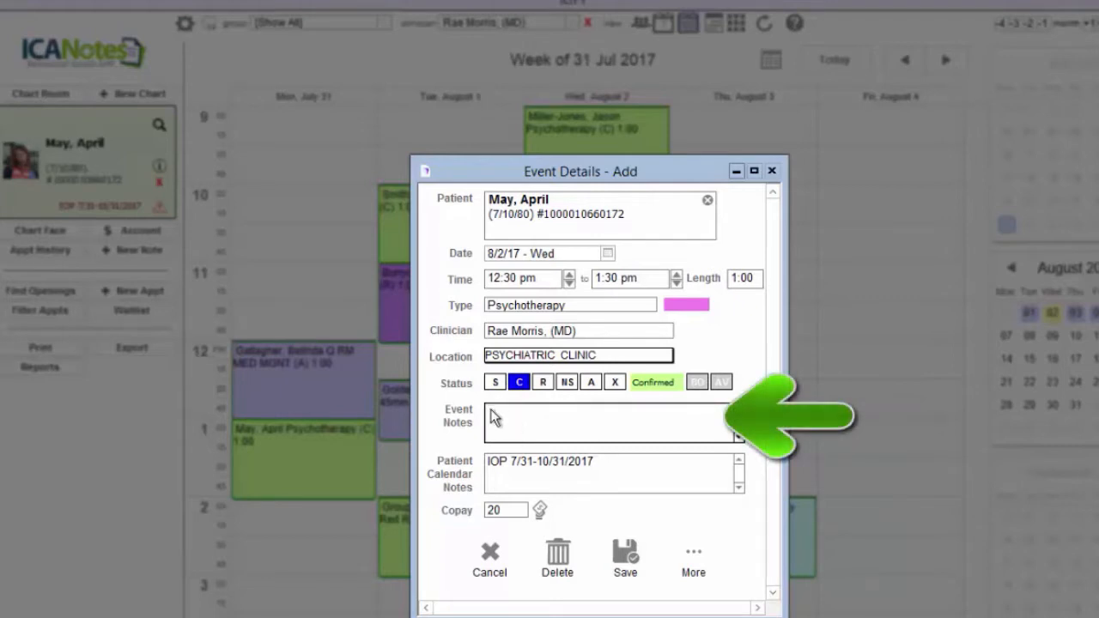
{"action": "left_click", "coordinate": [539, 414]}
{"action": "type", "text": "Update insurance info."}
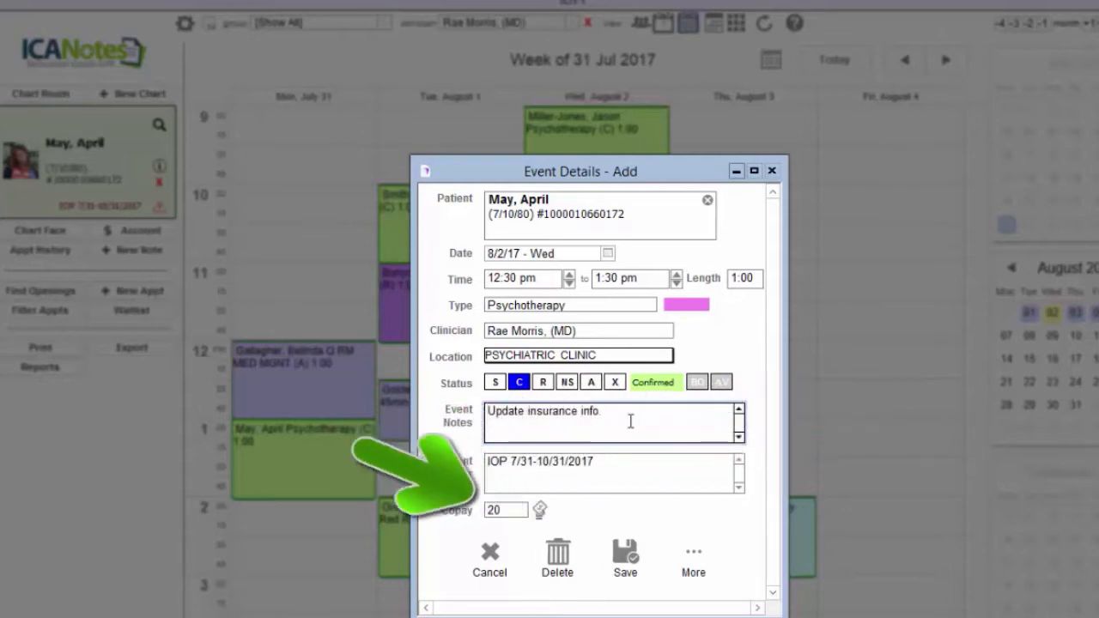
Look over the appointment's additional options and save the new appointment
{"action": "mouse_move", "coordinate": [581, 496]}
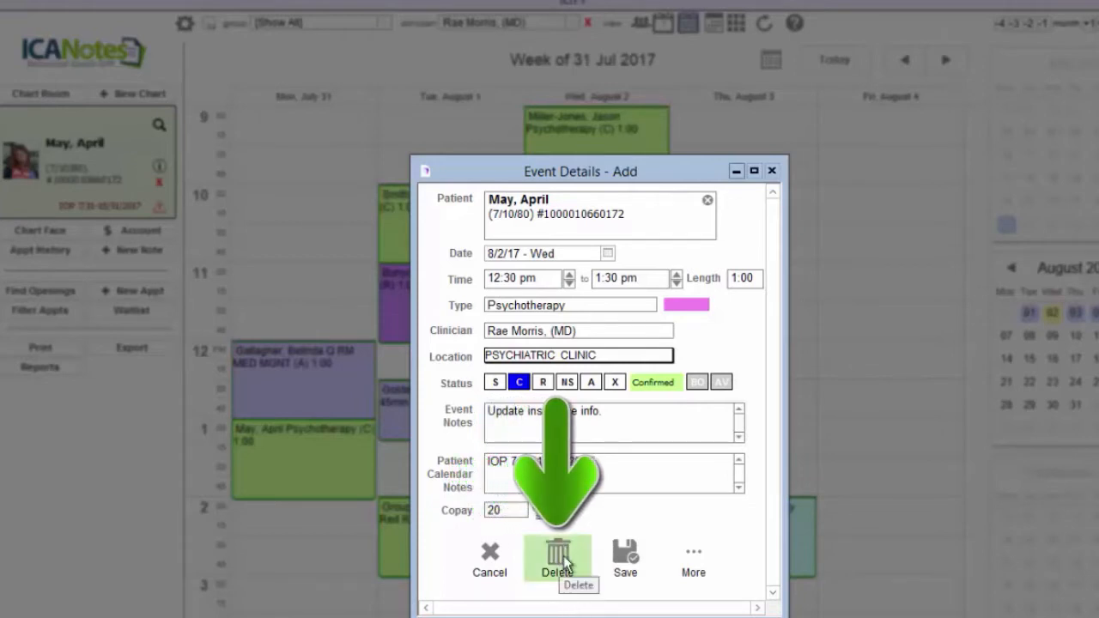
{"action": "left_click", "coordinate": [704, 558]}
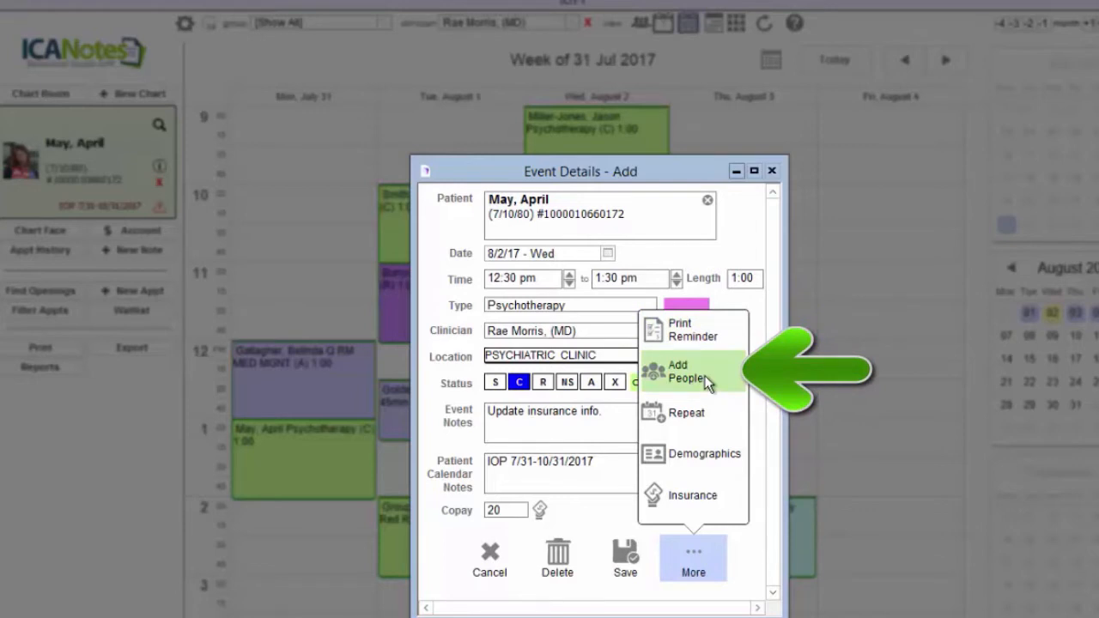
{"action": "left_click", "coordinate": [627, 551]}
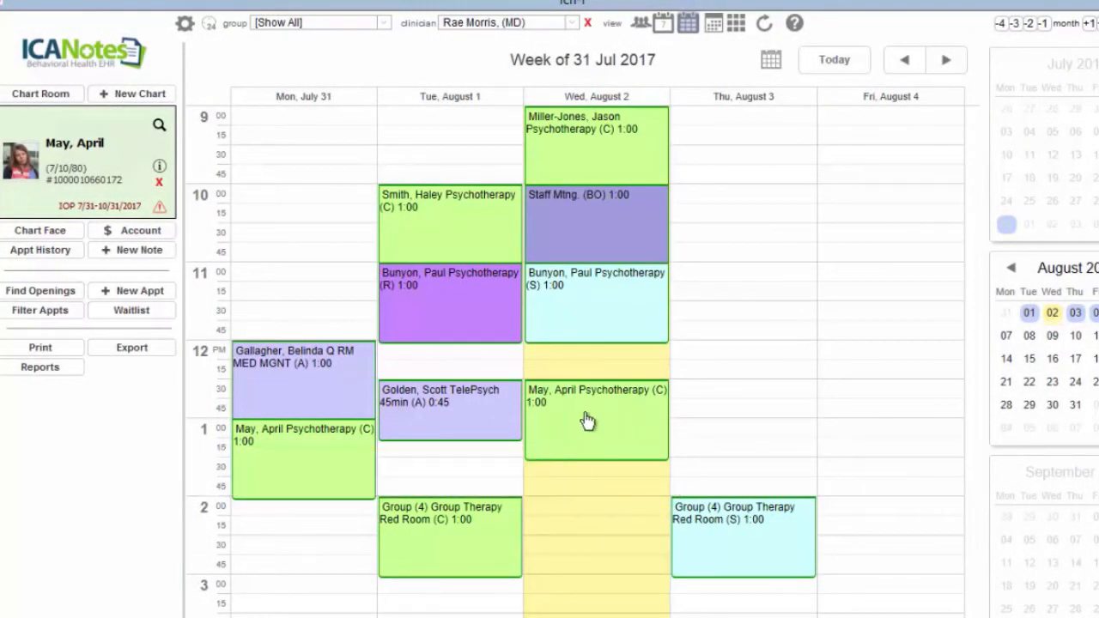
Move Wednesday's 12:30 pm Psychotherapy appointment to Thursday at 10:00 am and return it to its original slot
{"action": "mouse_move", "coordinate": [583, 418]}
{"action": "left_click_drag", "start_coordinate": [584, 420], "coordinate": [753, 197]}
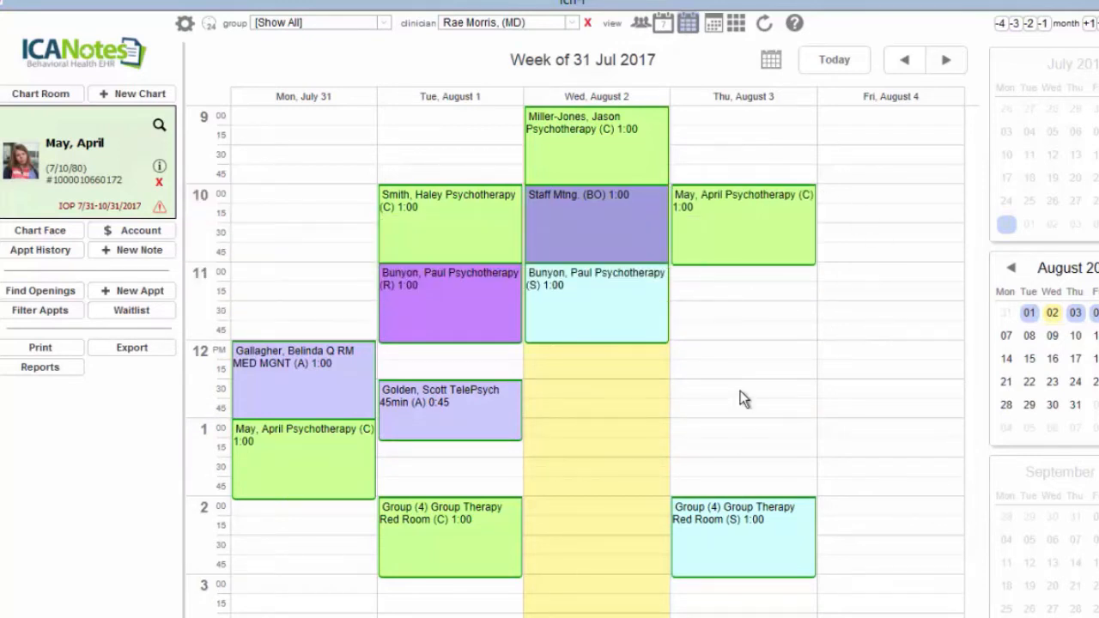
{"action": "mouse_move", "coordinate": [740, 268]}
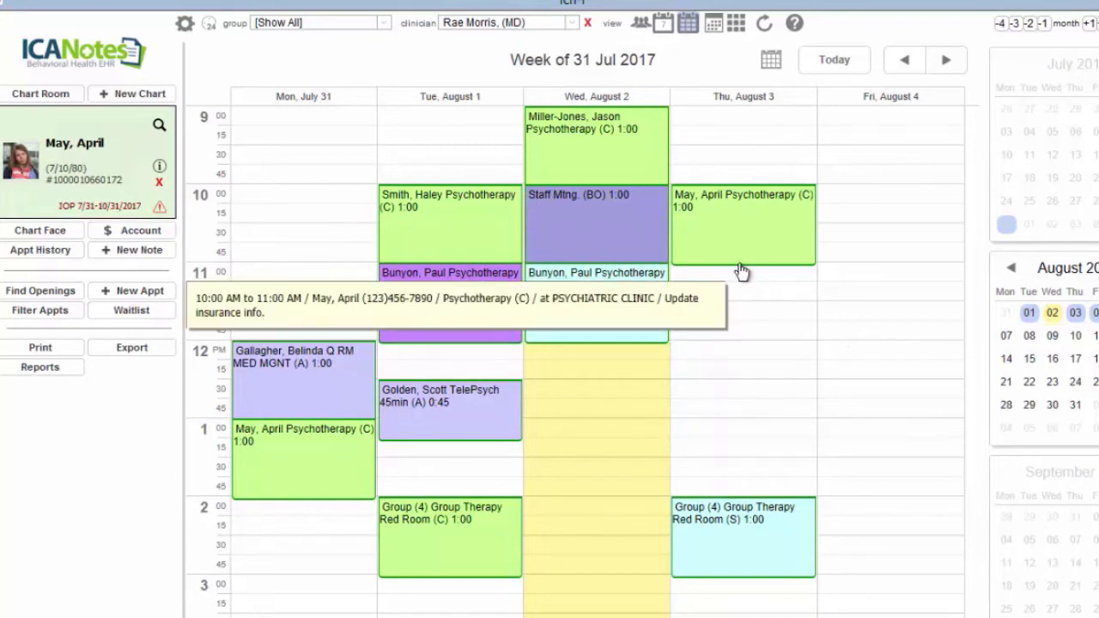
{"action": "left_click_drag", "start_coordinate": [740, 269], "coordinate": [613, 395]}
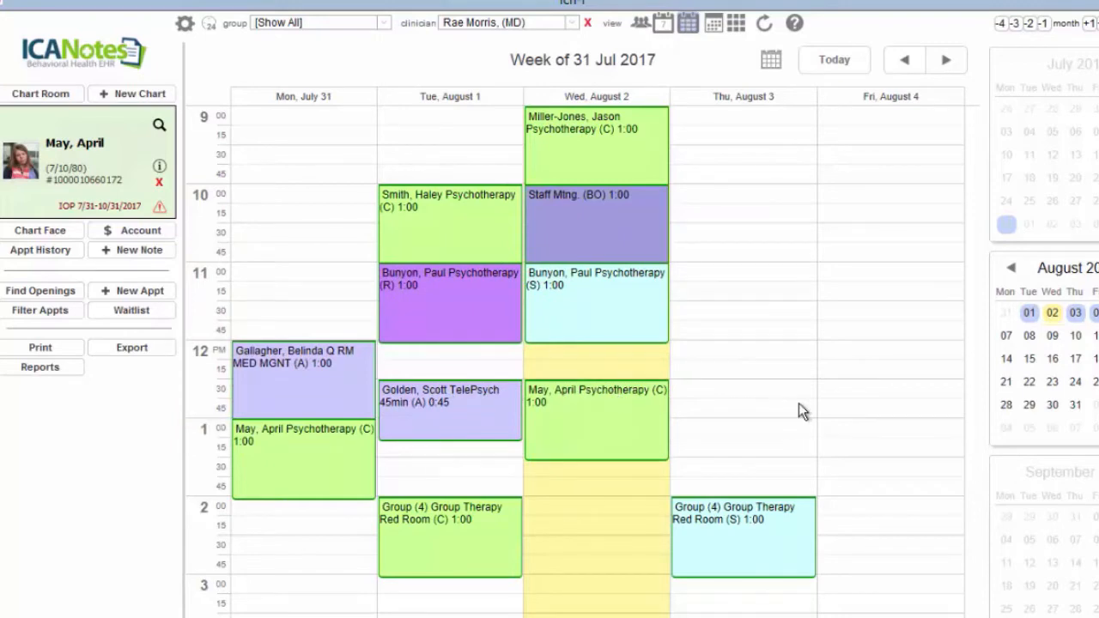
Mark Wednesday's 12:30 pm appointment as Attended, record its $20 copay as a Credit Card payment, and save it
{"action": "double_click", "coordinate": [591, 414]}
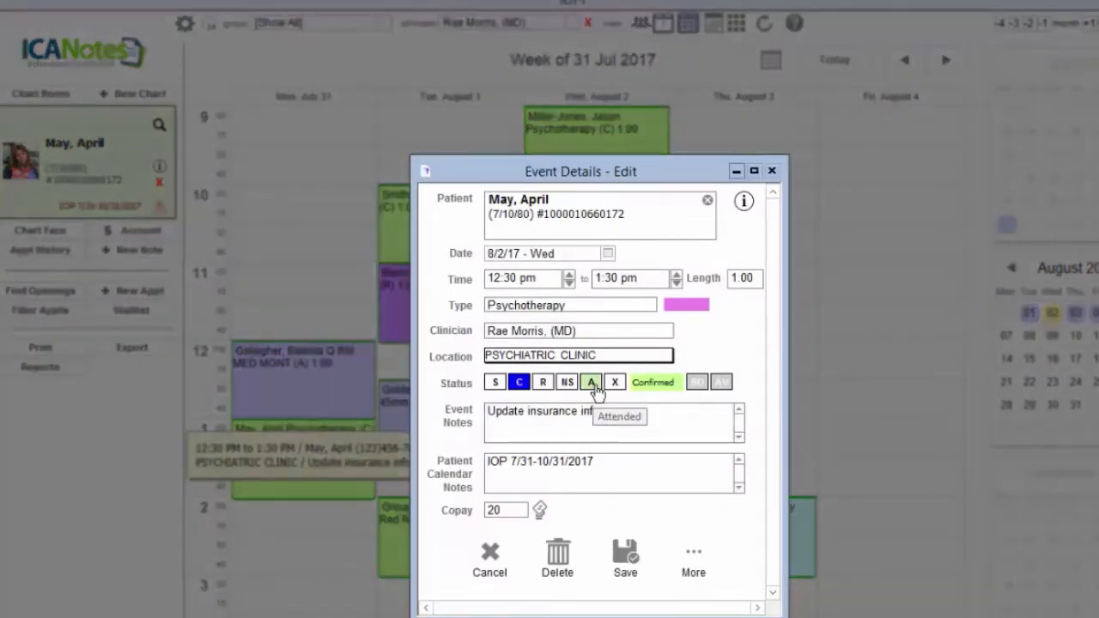
{"action": "left_click", "coordinate": [591, 382]}
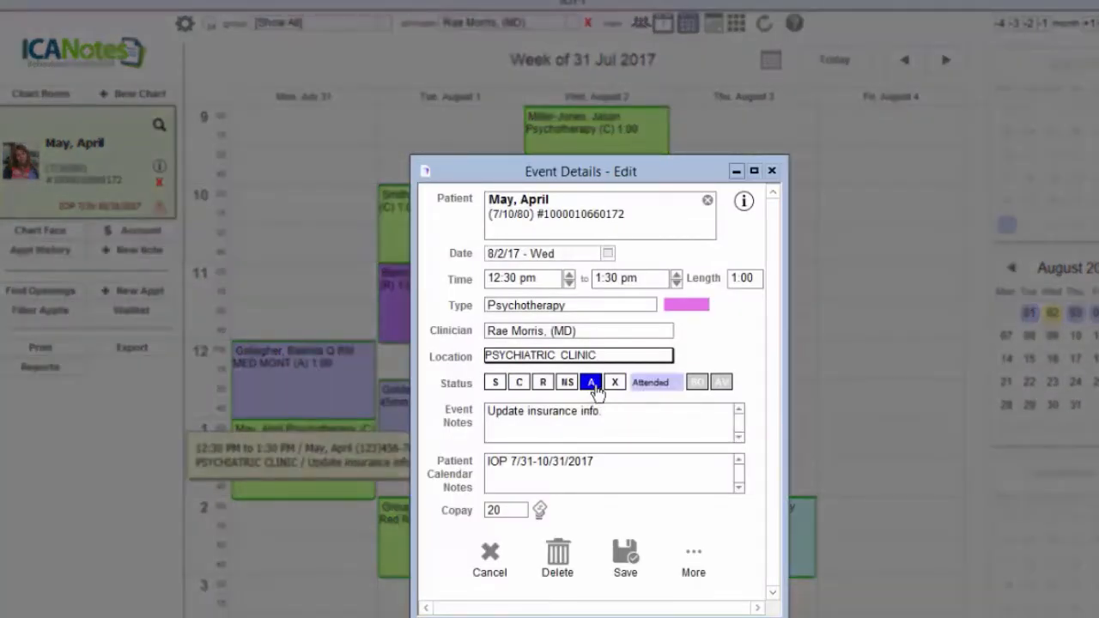
{"action": "left_click", "coordinate": [541, 511]}
{"action": "left_click", "coordinate": [153, 271]}
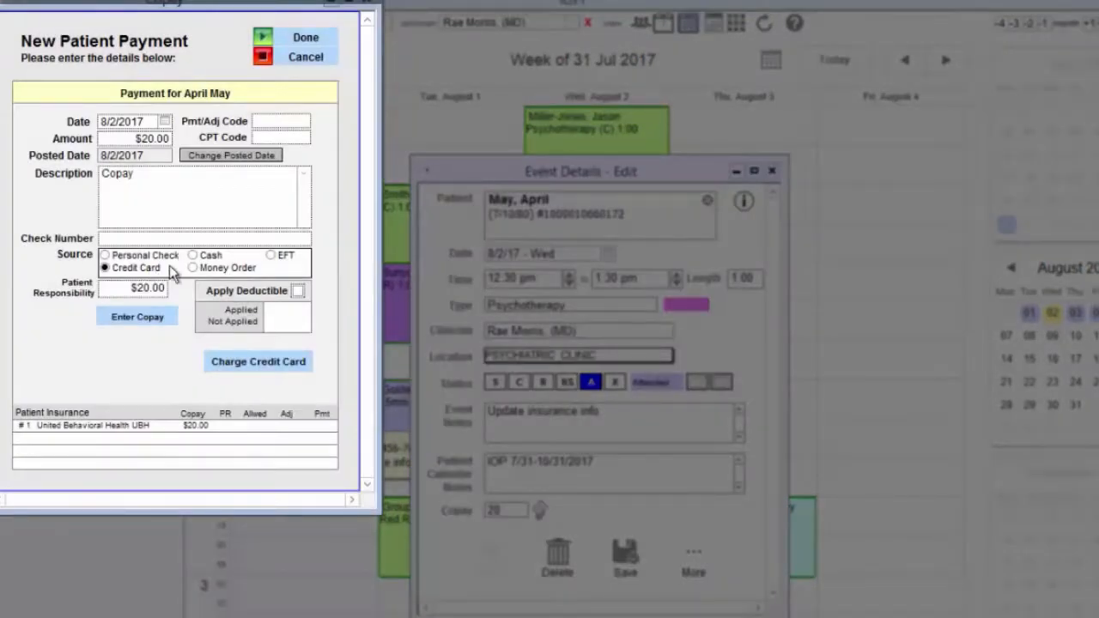
{"action": "left_click", "coordinate": [306, 40]}
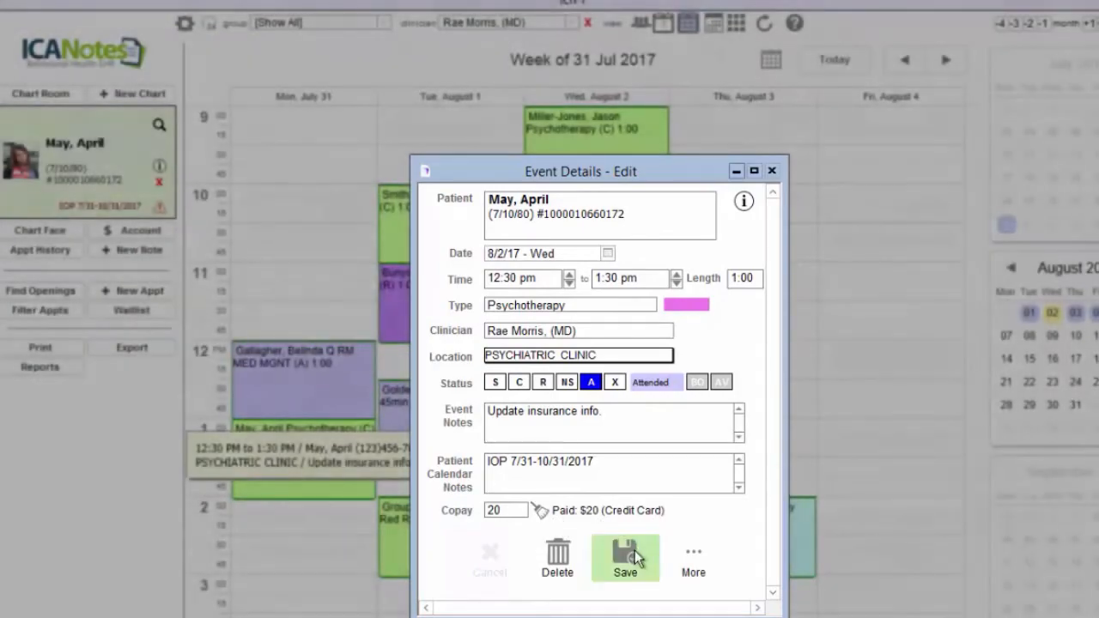
{"action": "left_click", "coordinate": [635, 553]}
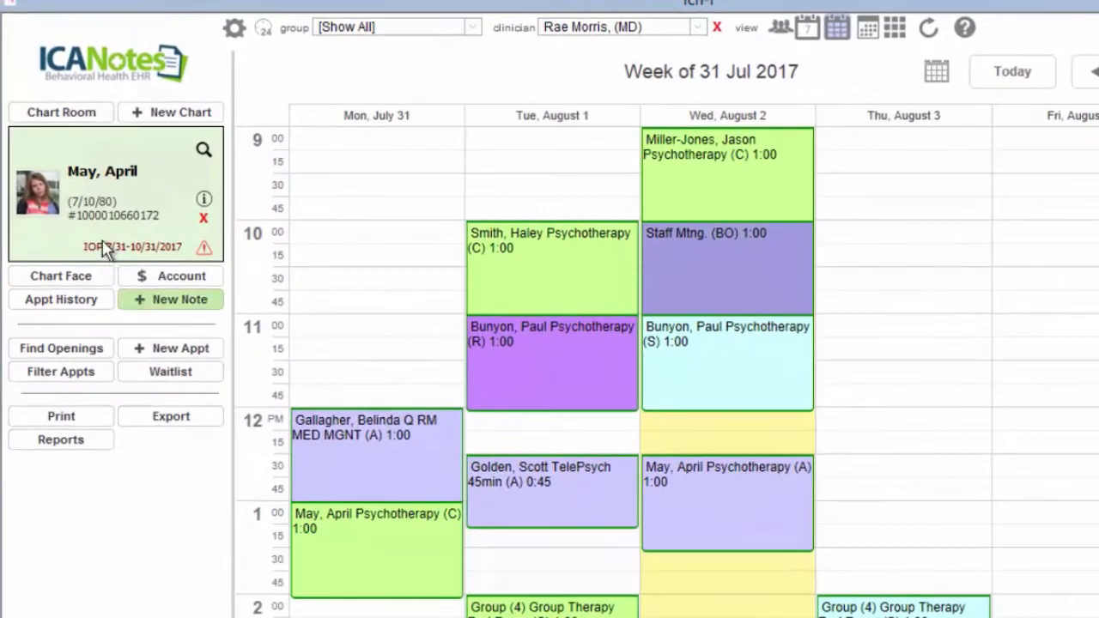
Set the individual calendar options to 30-minute increments, a 3:00 pm day end, and weekends shown
{"action": "mouse_move", "coordinate": [69, 201]}
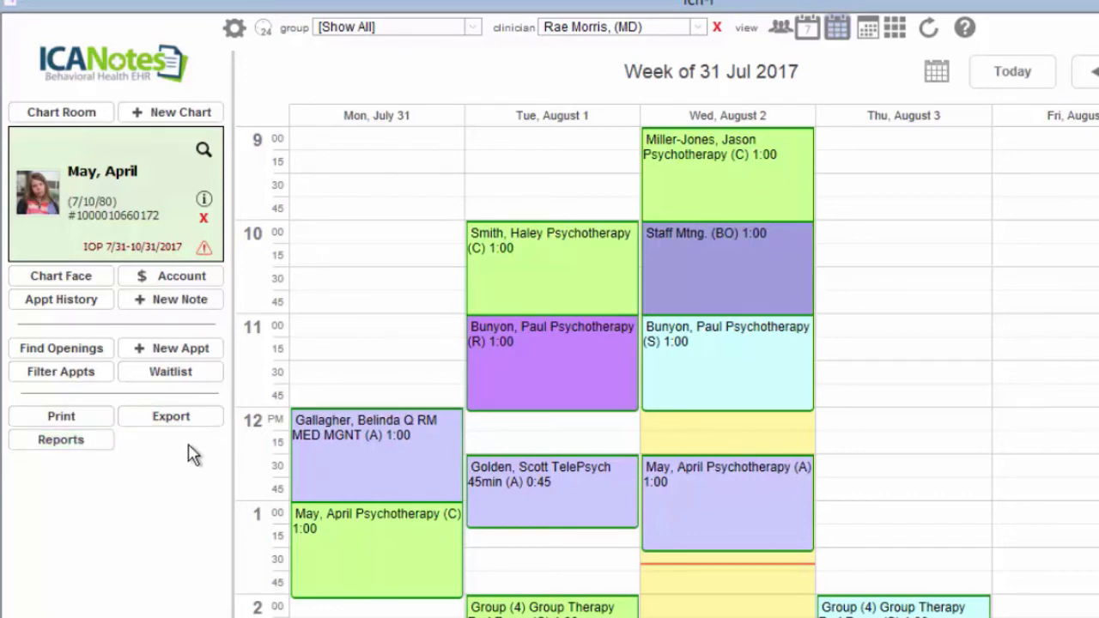
{"action": "left_click", "coordinate": [235, 30]}
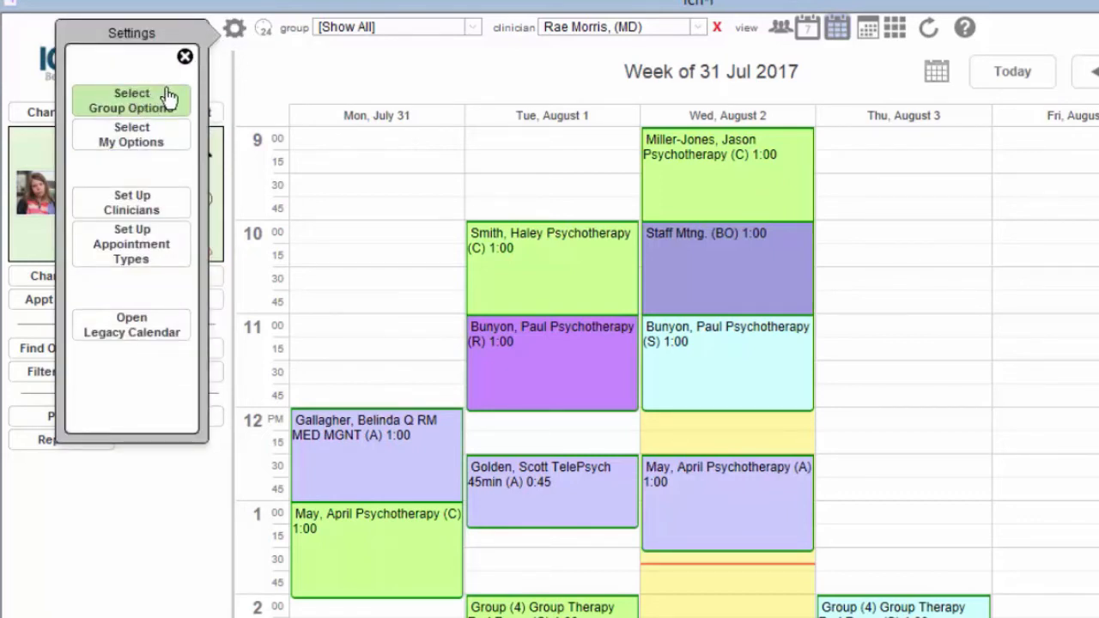
{"action": "left_click", "coordinate": [163, 144]}
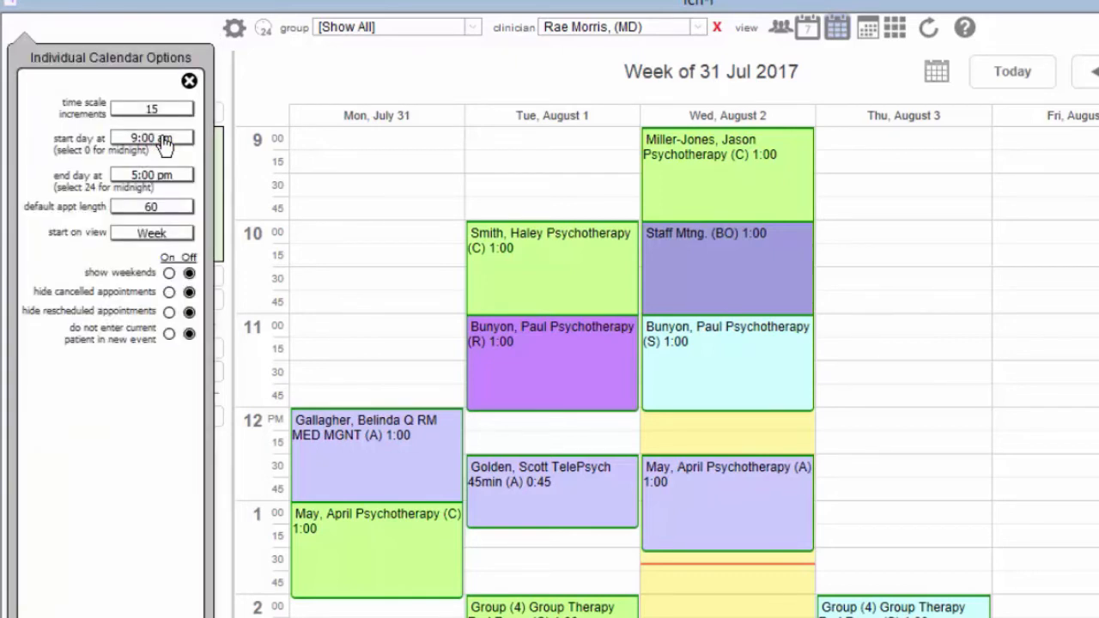
{"action": "left_click", "coordinate": [164, 110]}
{"action": "left_click", "coordinate": [153, 111]}
{"action": "left_click", "coordinate": [149, 156]}
{"action": "left_click", "coordinate": [159, 176]}
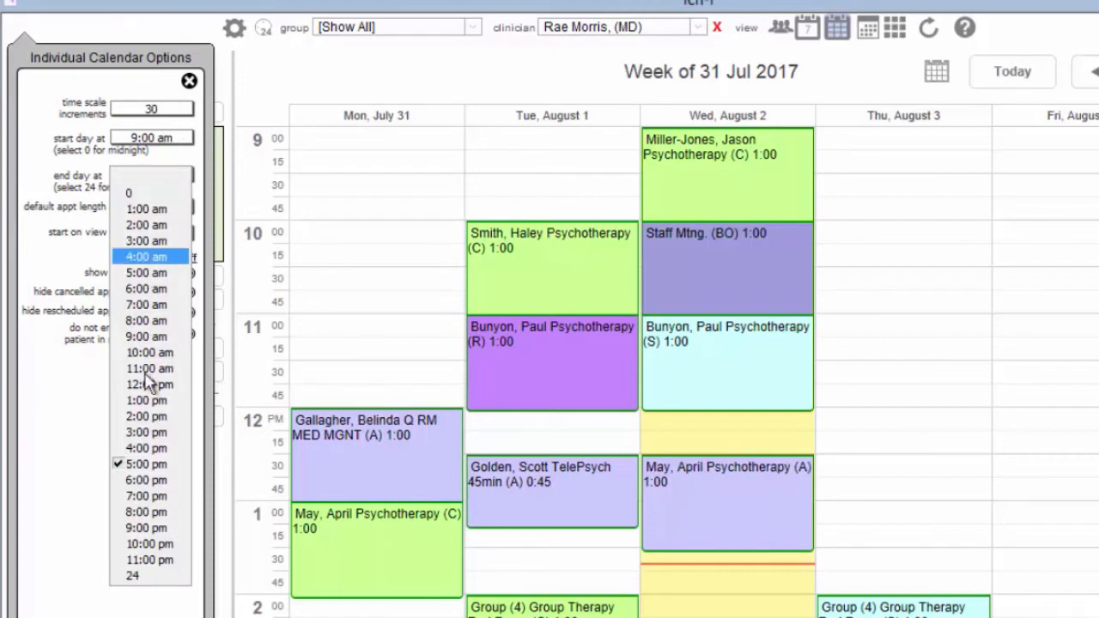
{"action": "left_click", "coordinate": [142, 432]}
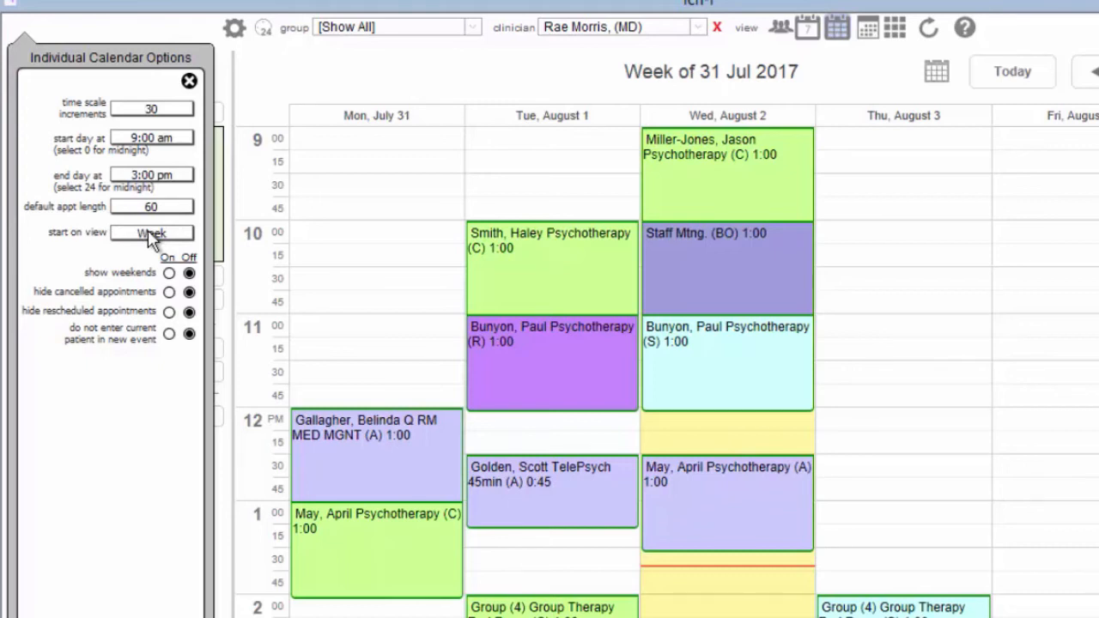
{"action": "left_click", "coordinate": [169, 273]}
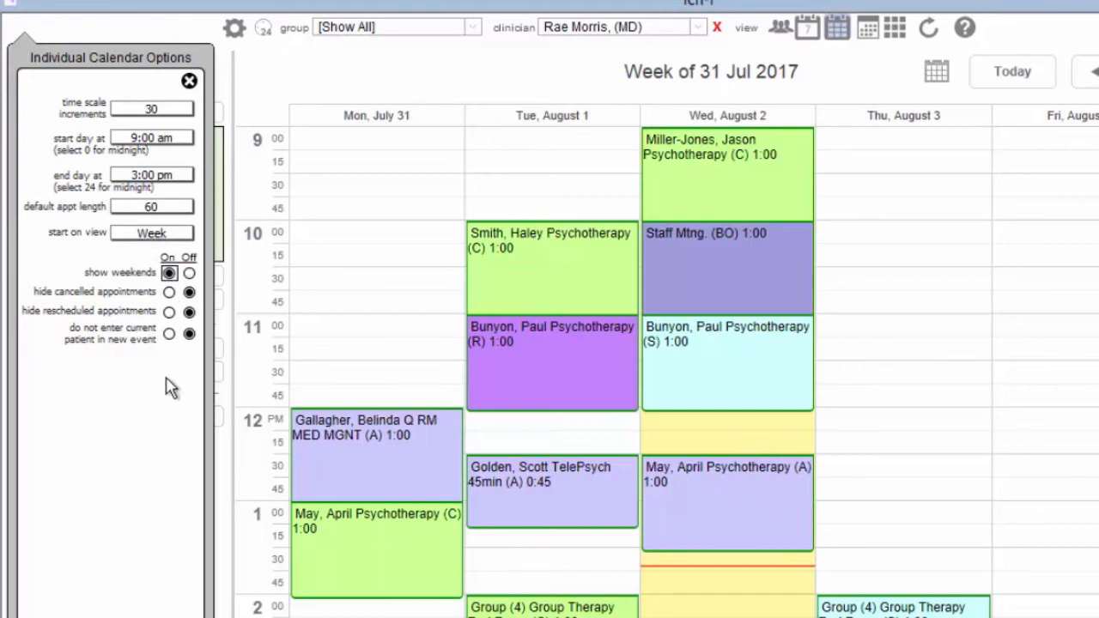
{"action": "left_click", "coordinate": [189, 81]}
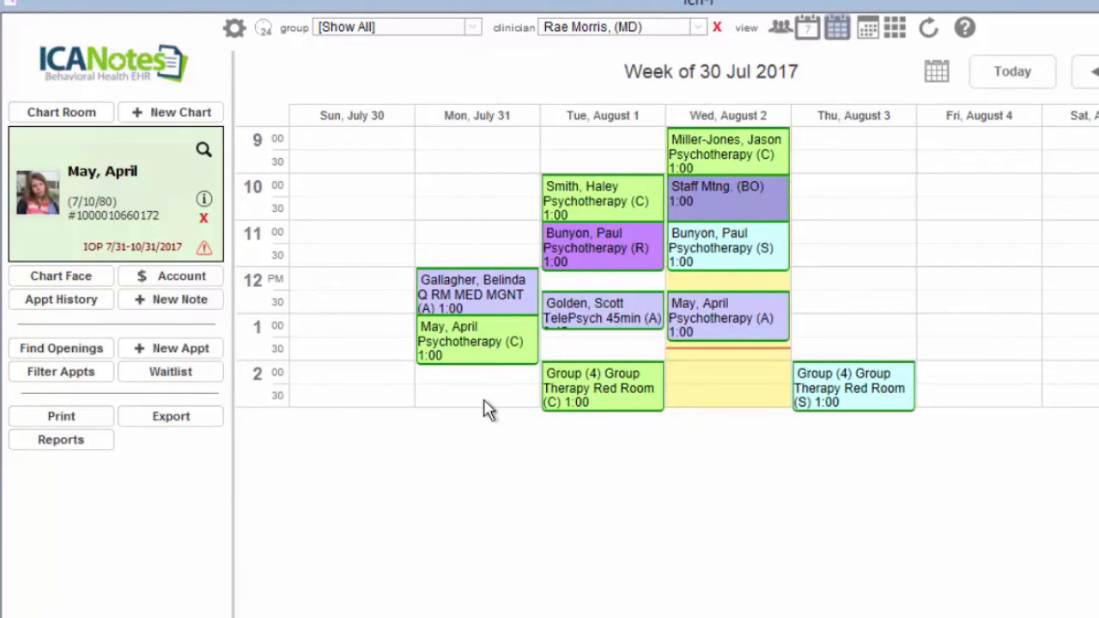
Change the individual calendar options to a day end after 3:00 pm, 15-minute increments, and weekends hidden
{"action": "left_click", "coordinate": [235, 31]}
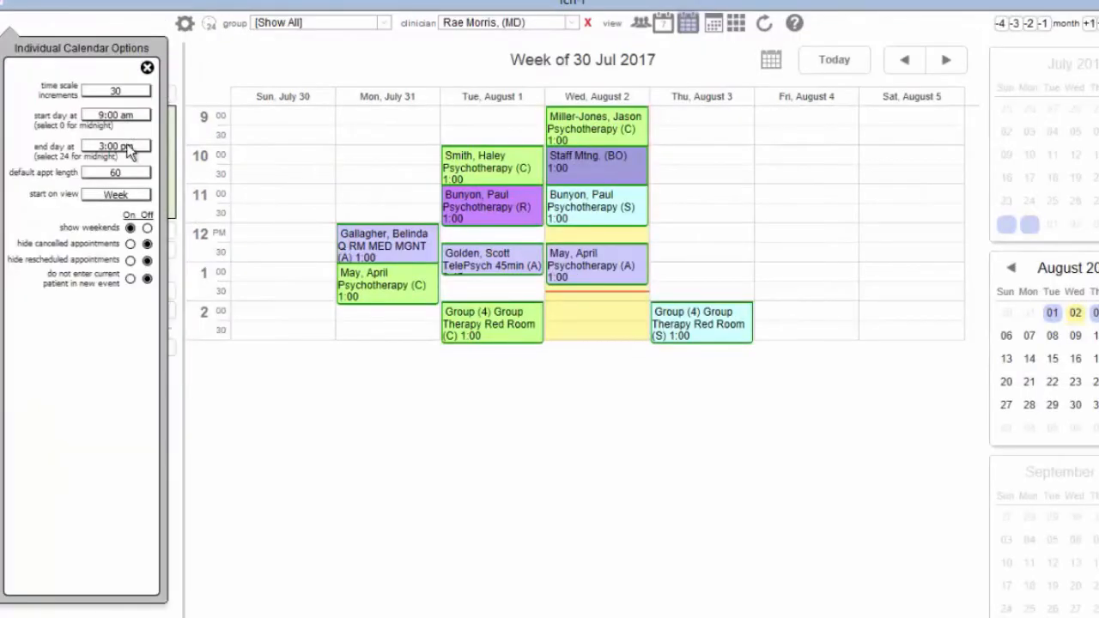
{"action": "left_click", "coordinate": [116, 146]}
{"action": "left_click", "coordinate": [142, 343]}
{"action": "left_click", "coordinate": [116, 90]}
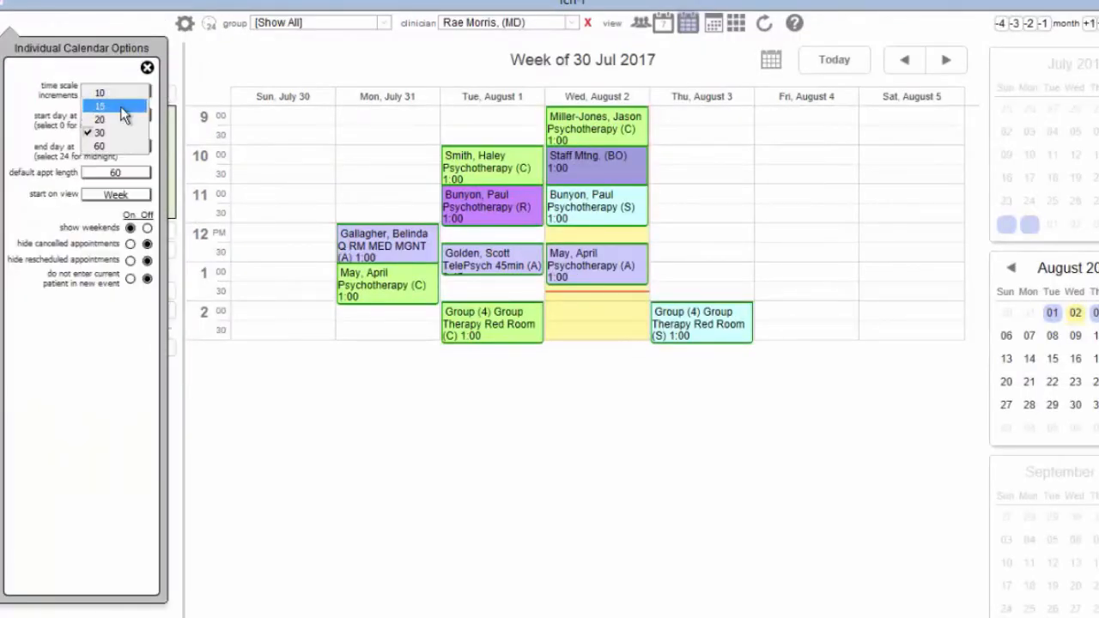
{"action": "left_click", "coordinate": [112, 104]}
{"action": "left_click", "coordinate": [147, 228]}
{"action": "left_click", "coordinate": [146, 67]}
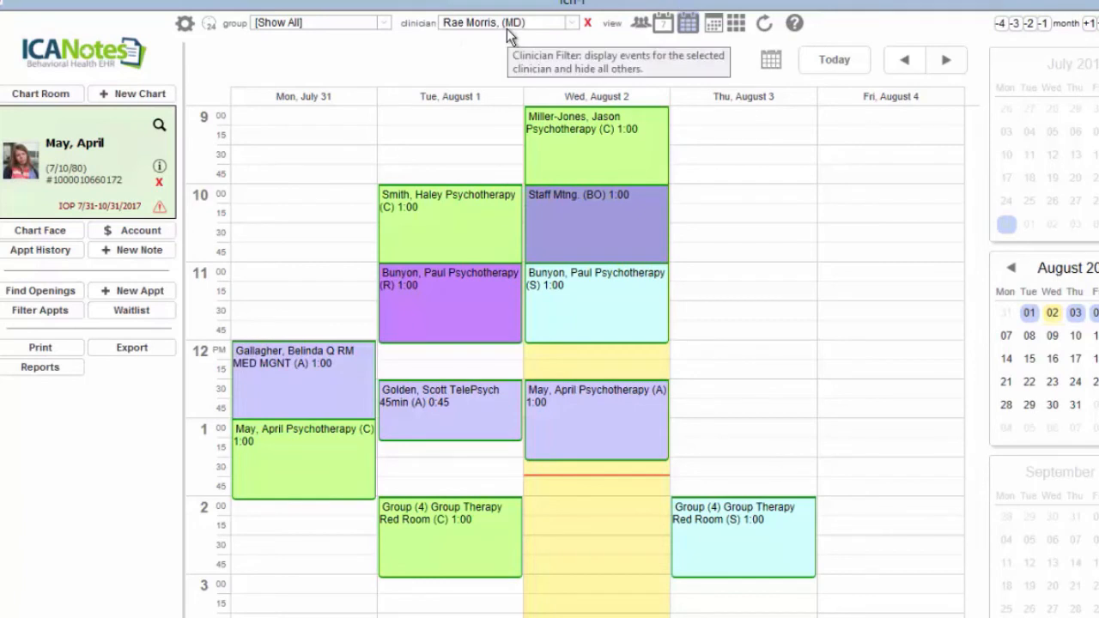
Show the calendar in Schedule, Day, Week and Month views, return to Schedule view, and switch to Grid view
{"action": "left_click", "coordinate": [641, 24]}
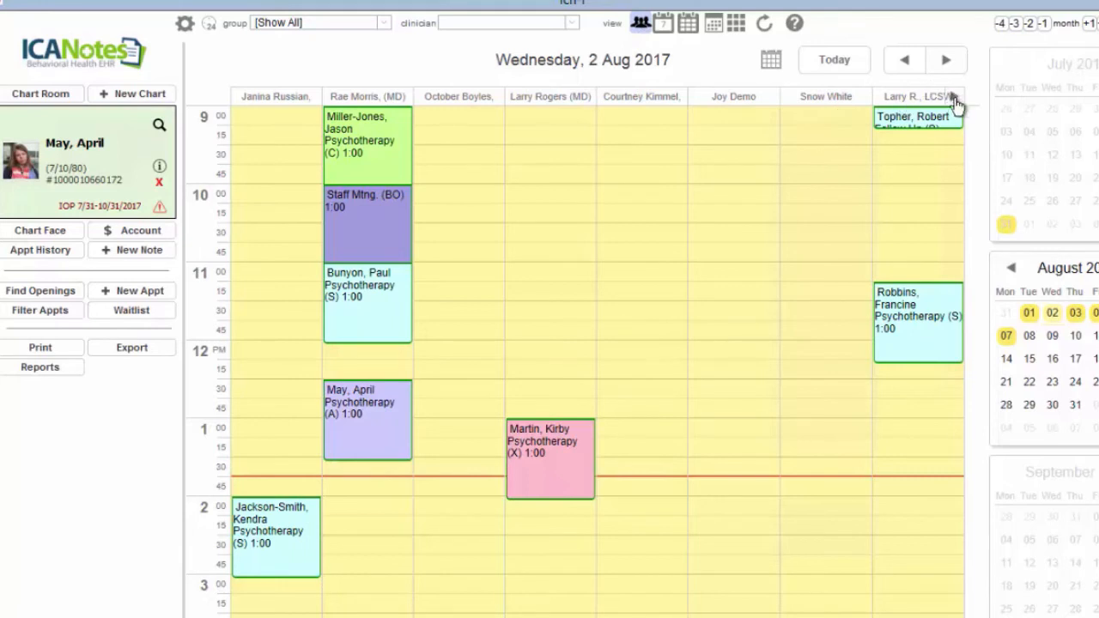
{"action": "left_click", "coordinate": [666, 29]}
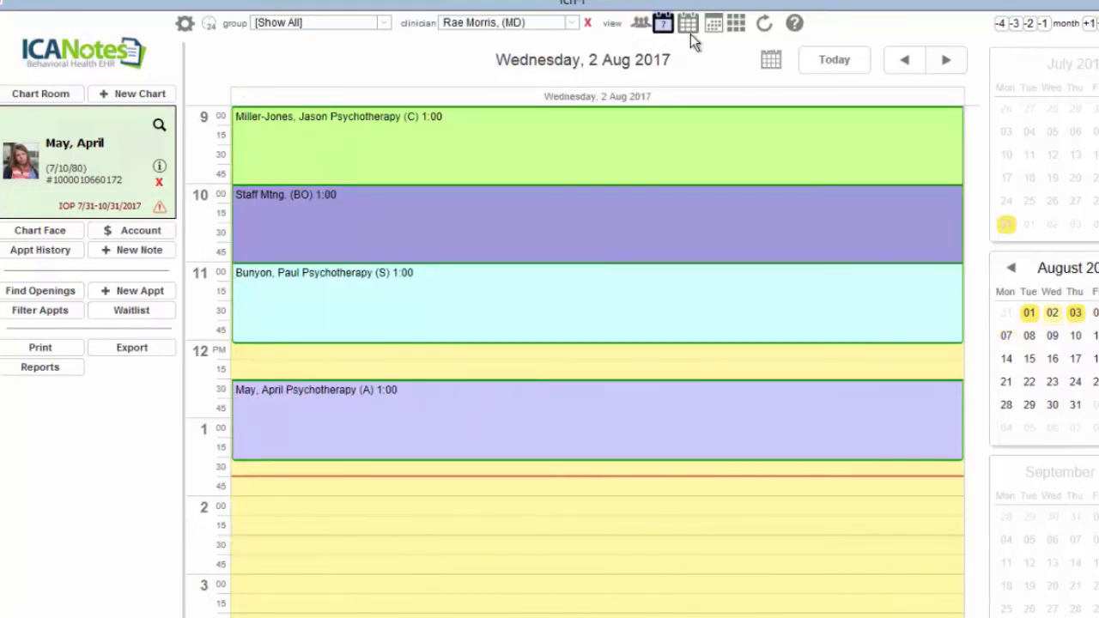
{"action": "left_click", "coordinate": [692, 29]}
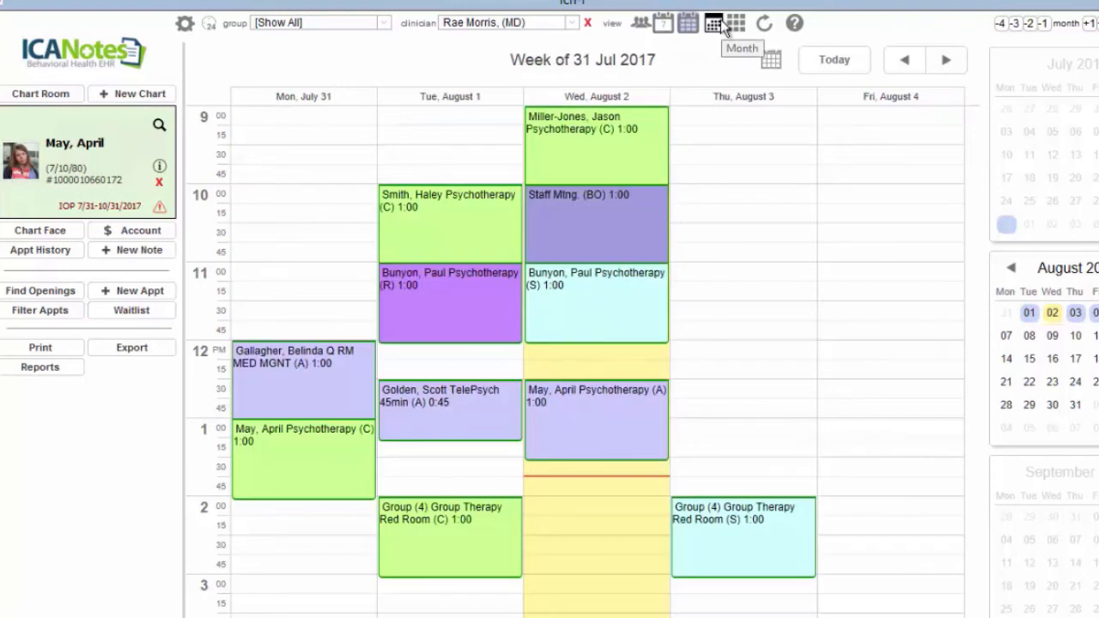
{"action": "left_click", "coordinate": [713, 26]}
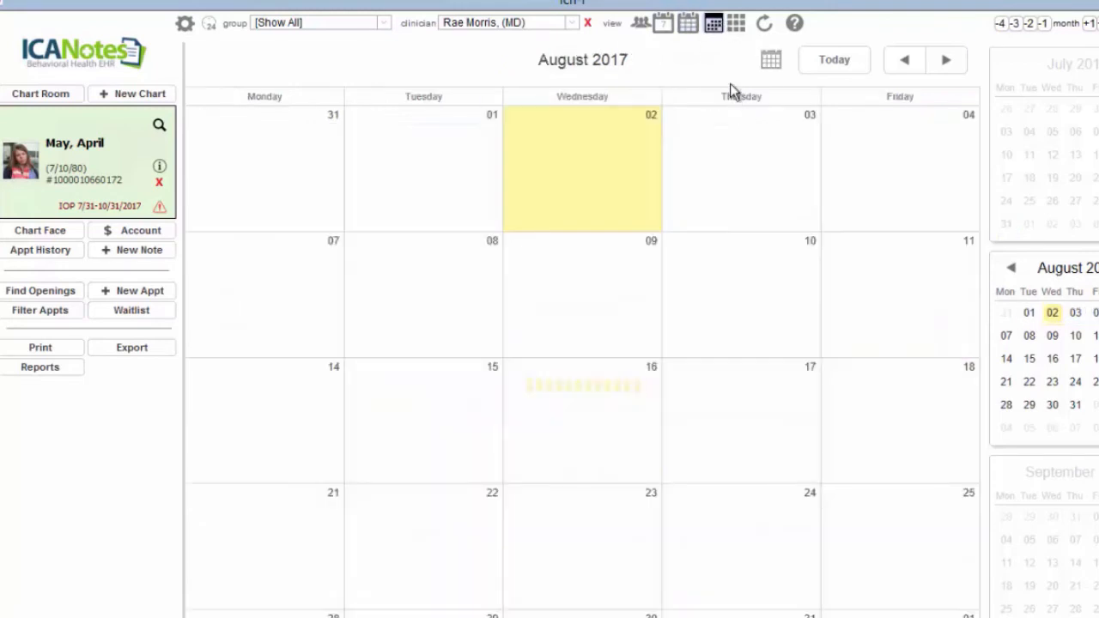
{"action": "left_click", "coordinate": [640, 25]}
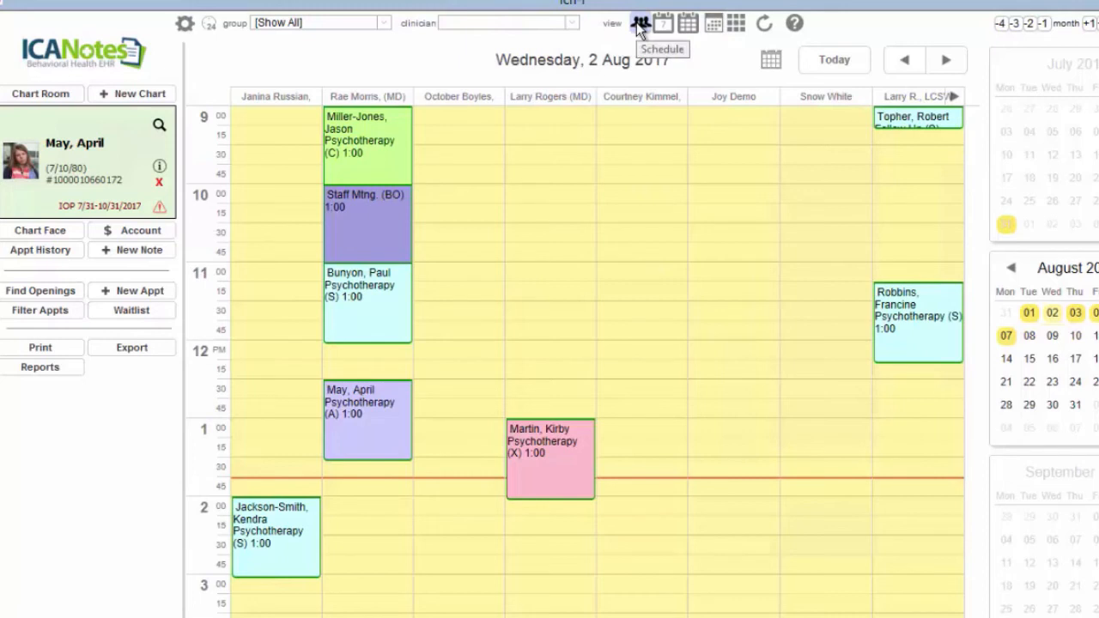
{"action": "left_click", "coordinate": [736, 25]}
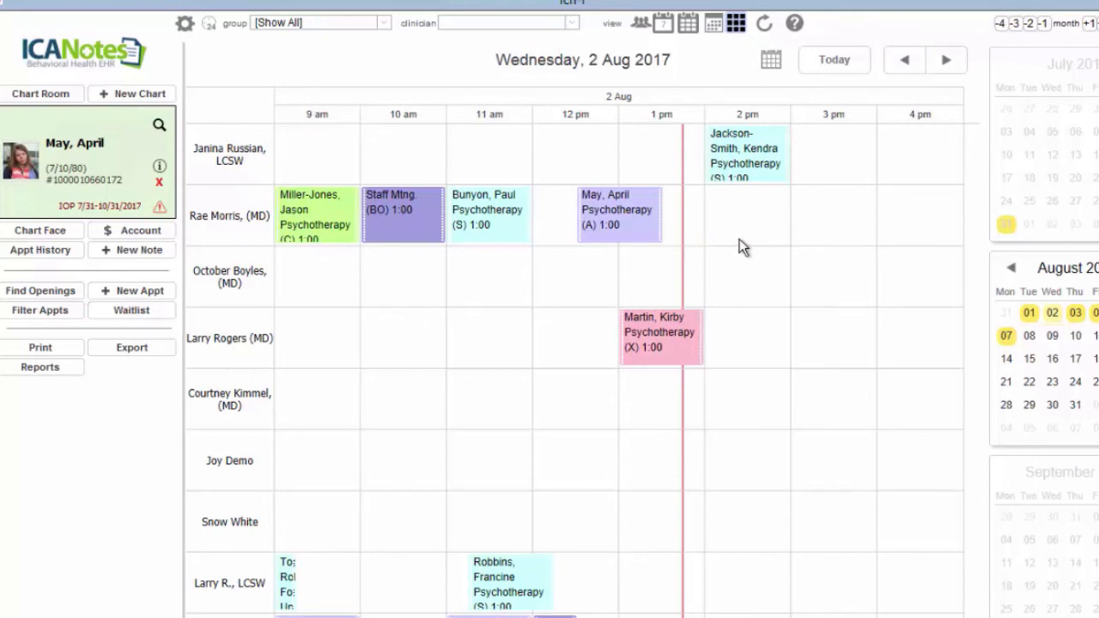
Start a new 2:00 pm event on August 2 in the second clinician's row of the grid, and cancel it
{"action": "double_click", "coordinate": [748, 215]}
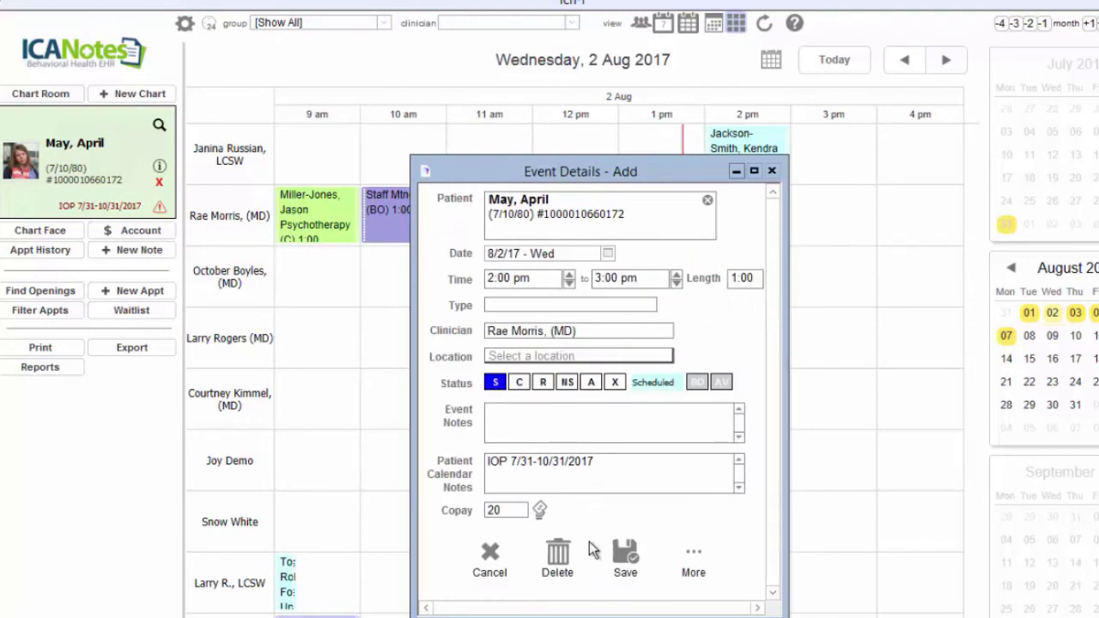
{"action": "left_click", "coordinate": [488, 553]}
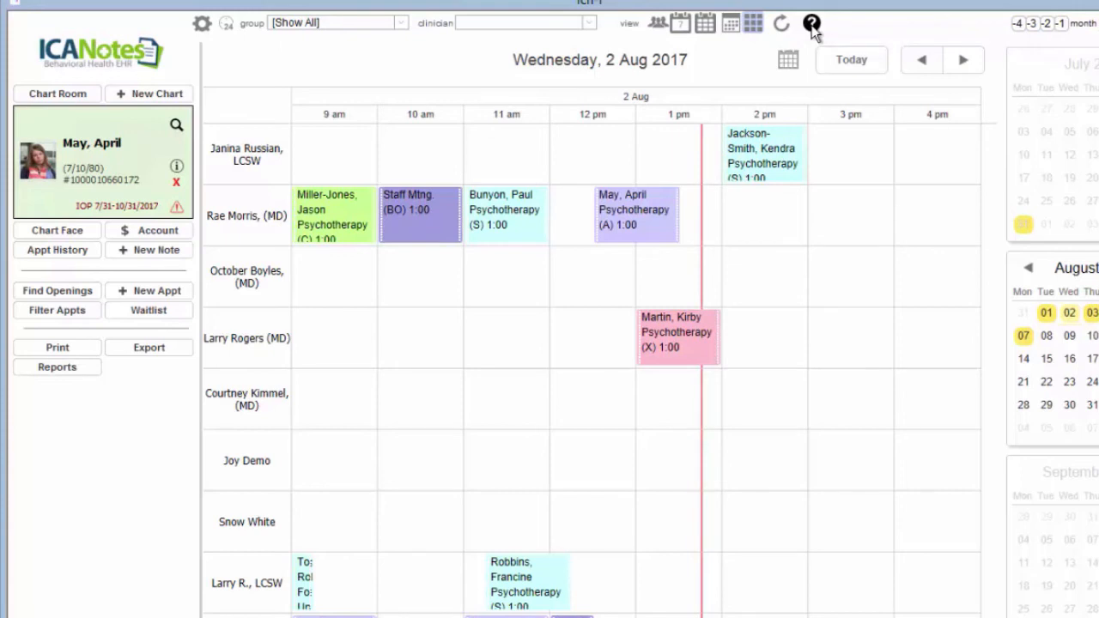
Read the calendar help on shortcuts for creating and moving events, filtering clinicians, and changing durations and dates, and close it
{"action": "left_click", "coordinate": [812, 25]}
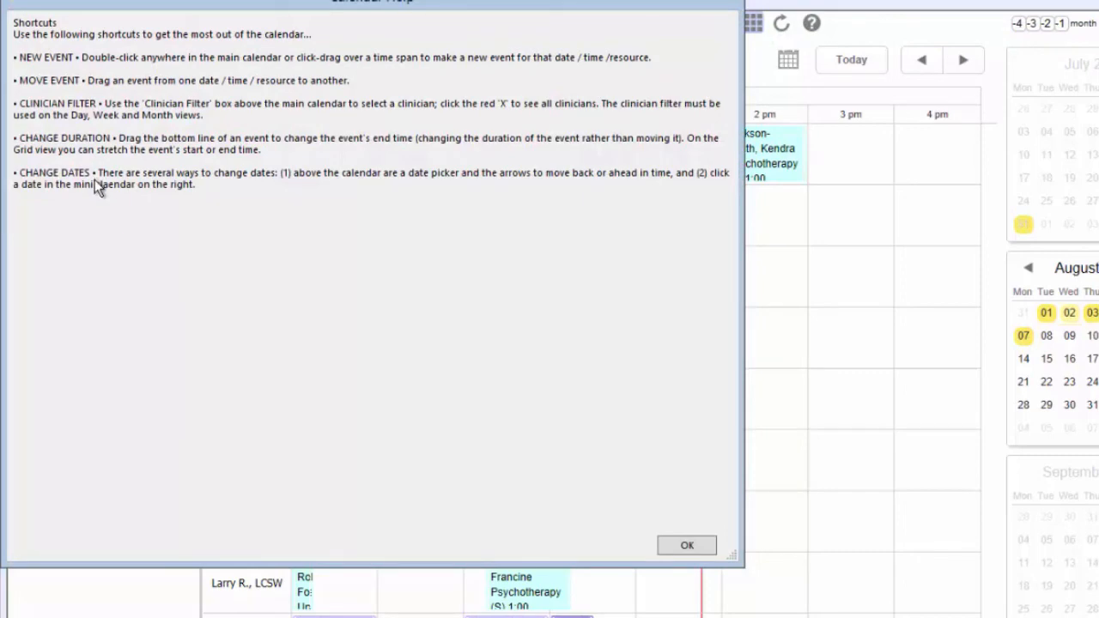
{"action": "left_click", "coordinate": [687, 547]}
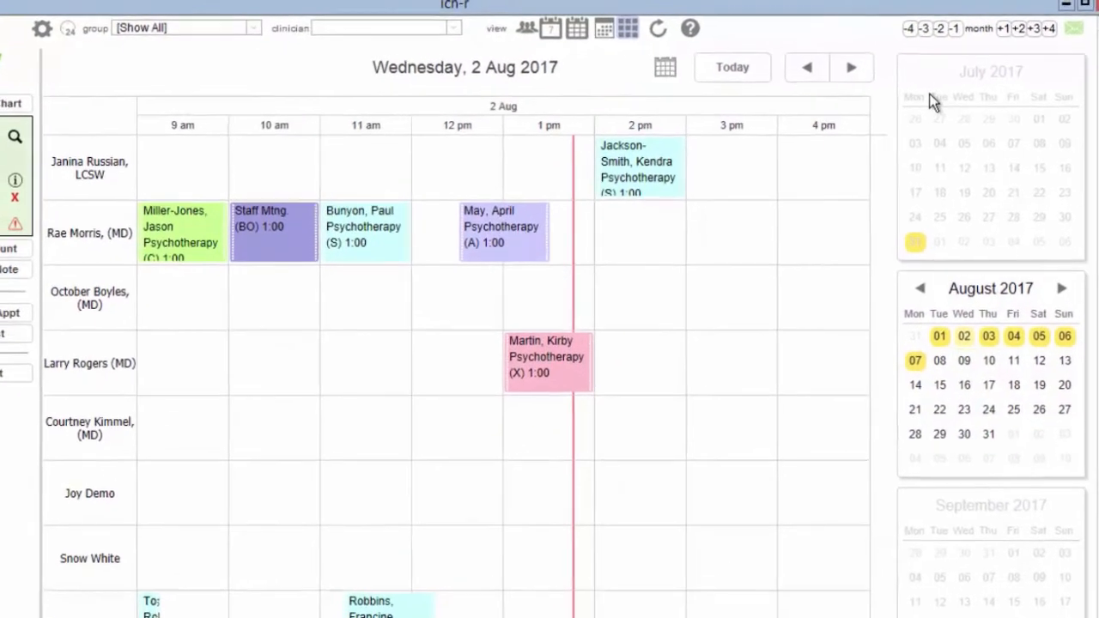